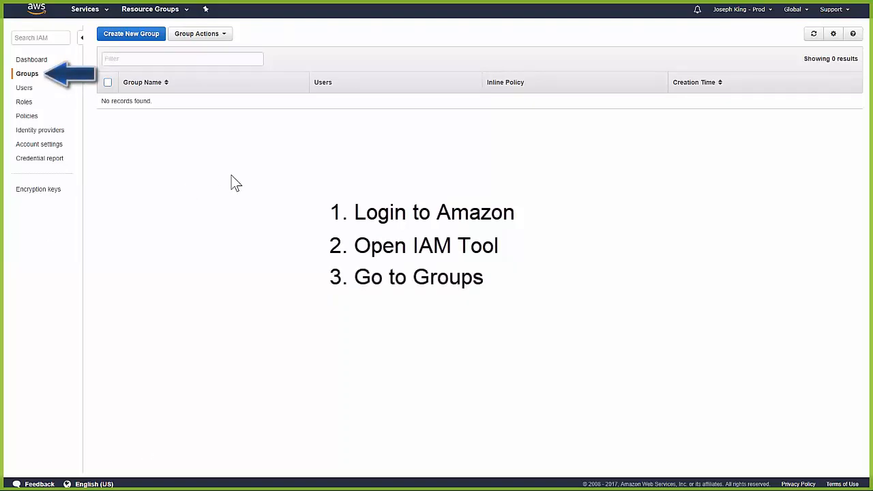
Start a new IAM group named SPTESTGRP and proceed to attaching policies
click(132, 34)
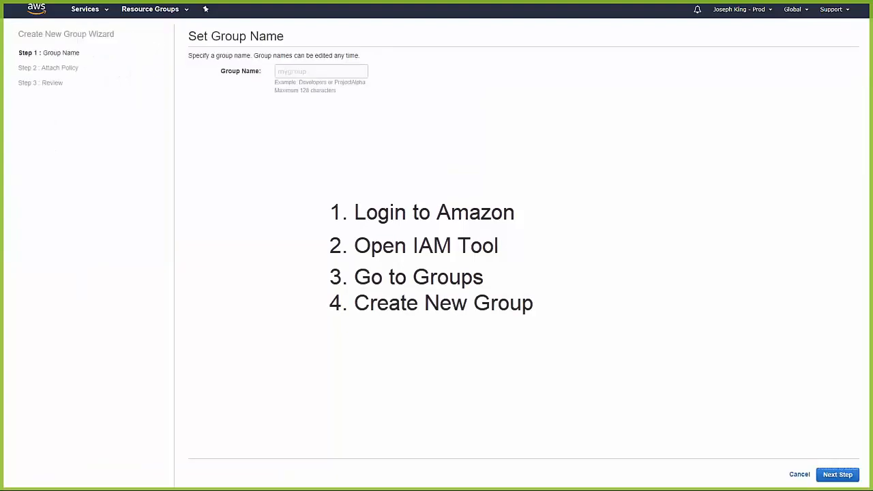
text(S)
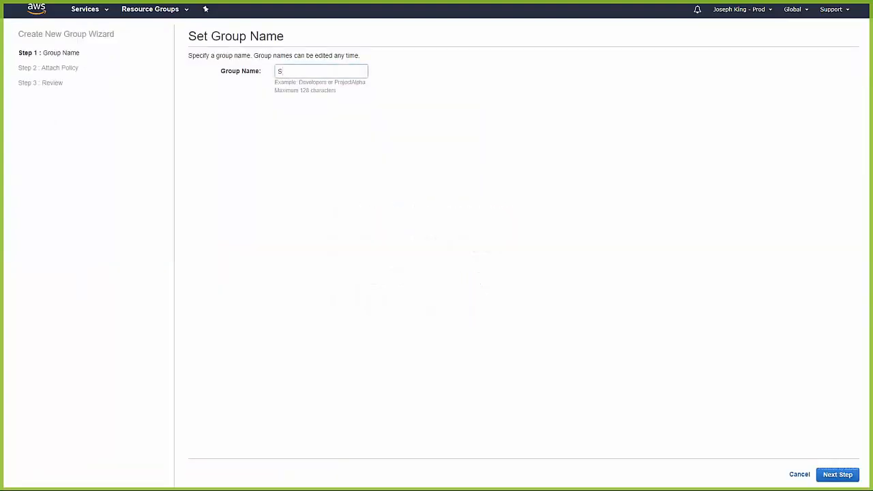
text(PTESTGRP)
click(842, 477)
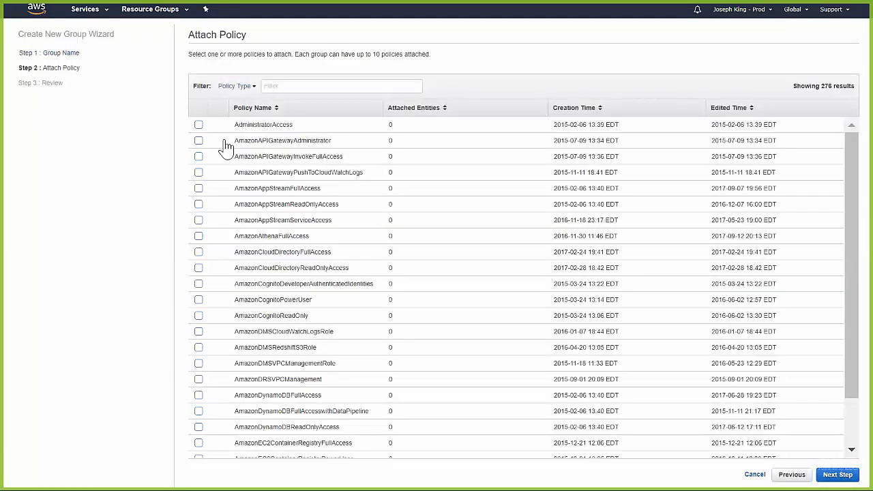
Find the S3 policies, attach AmazonS3FullAccess to the group and create the group
click(311, 86)
text(S)
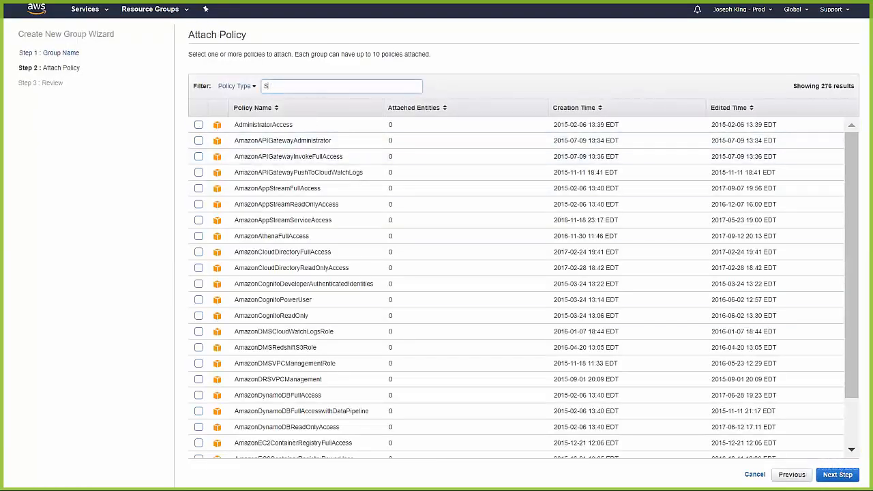
text(3)
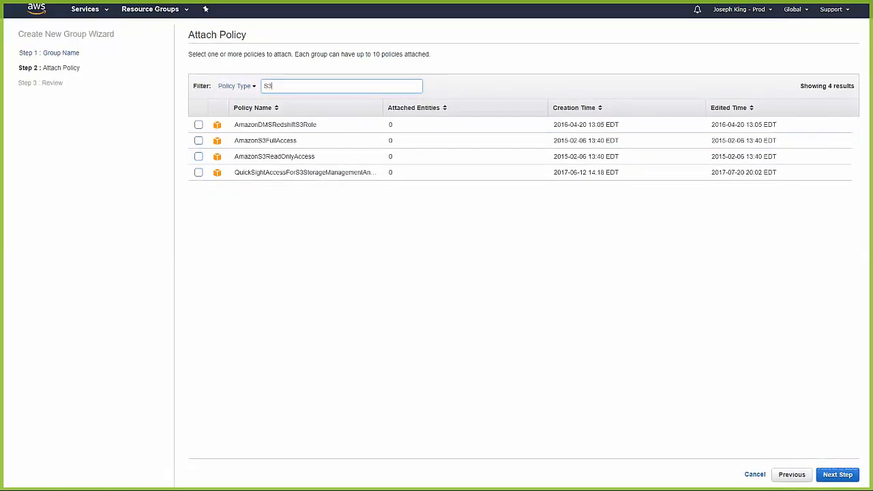
click(198, 143)
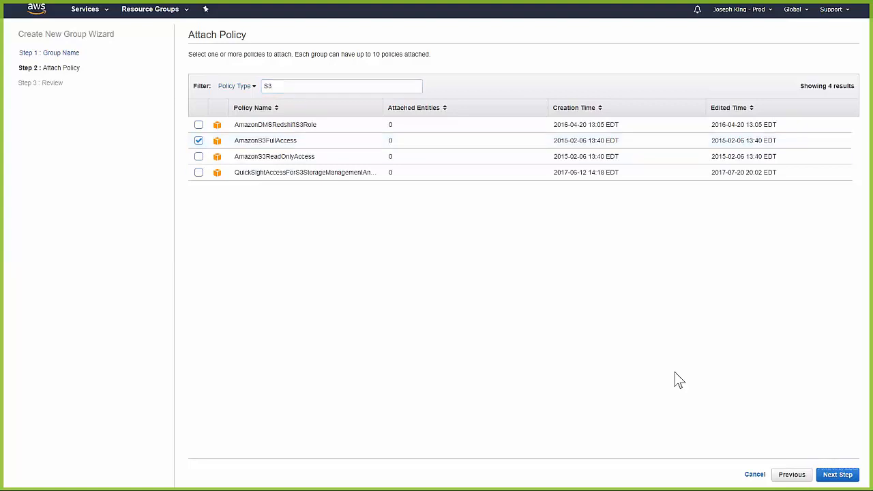
click(837, 473)
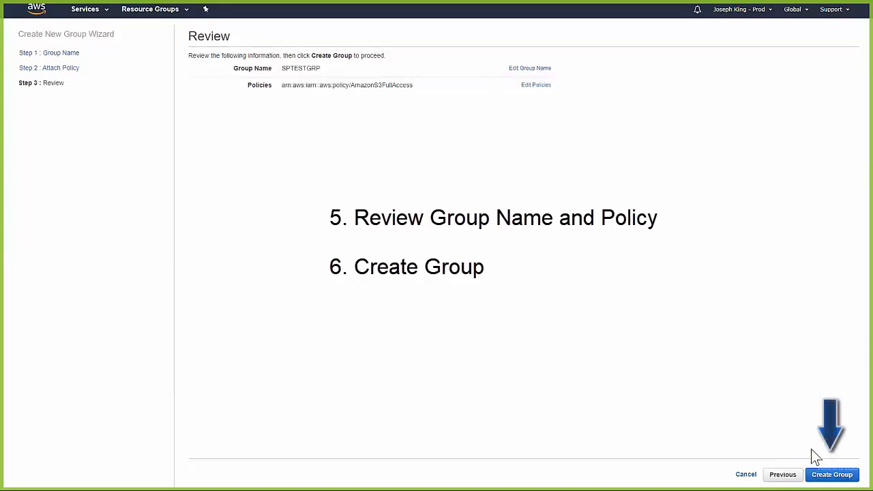
click(830, 472)
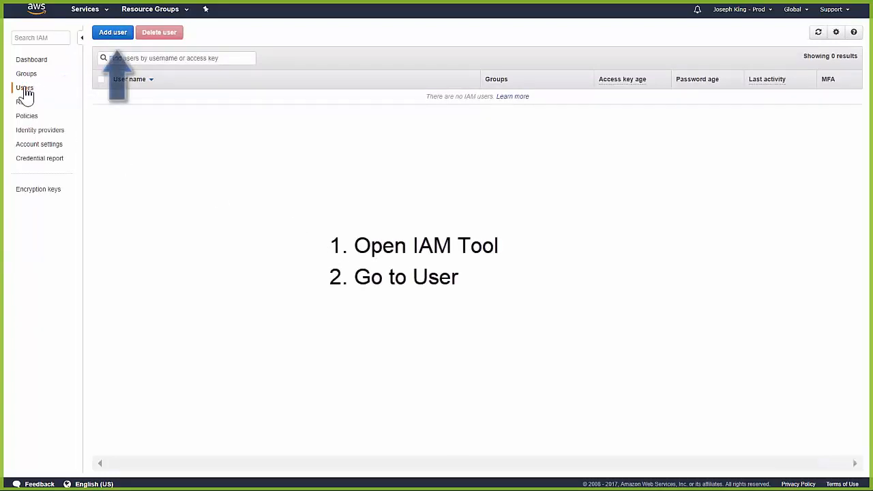
Add an IAM user named SPTESTUSER with programmatic access and proceed to its permissions
click(116, 34)
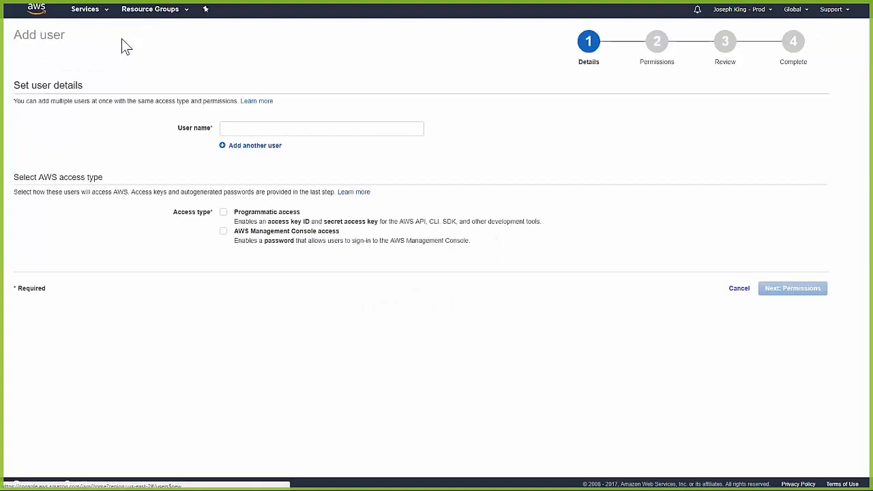
text(SP)
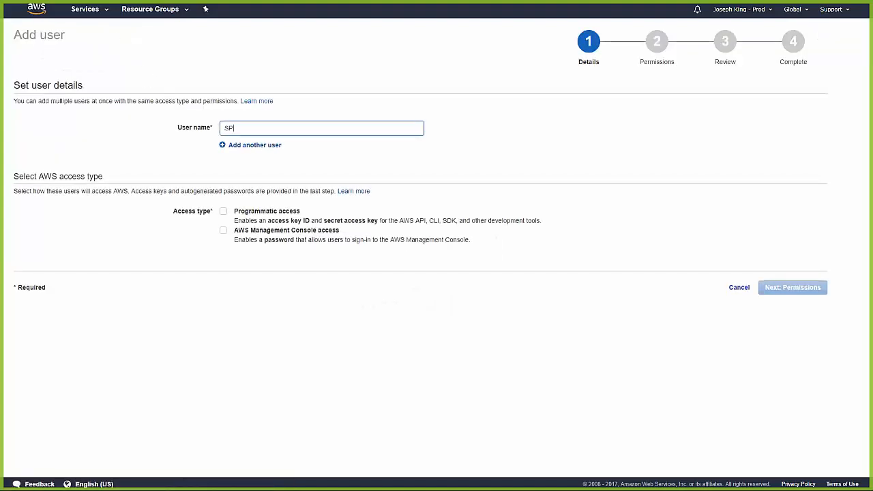
text(TESTUSER)
click(223, 212)
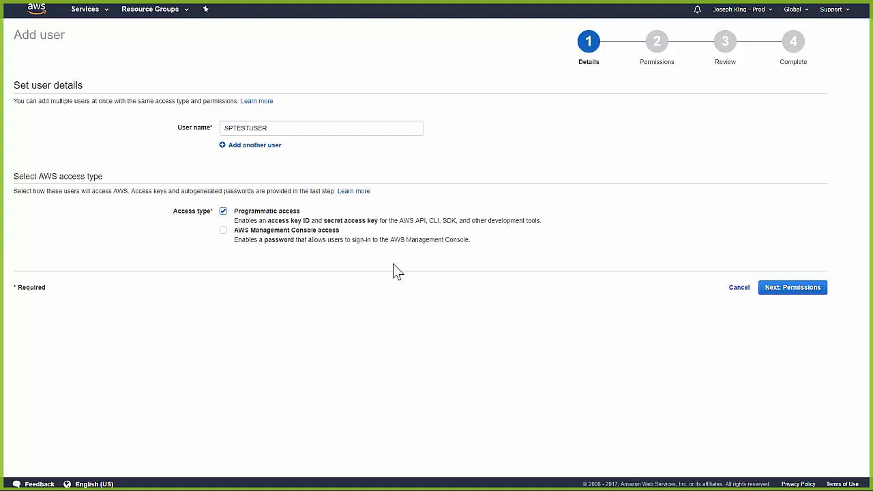
click(790, 289)
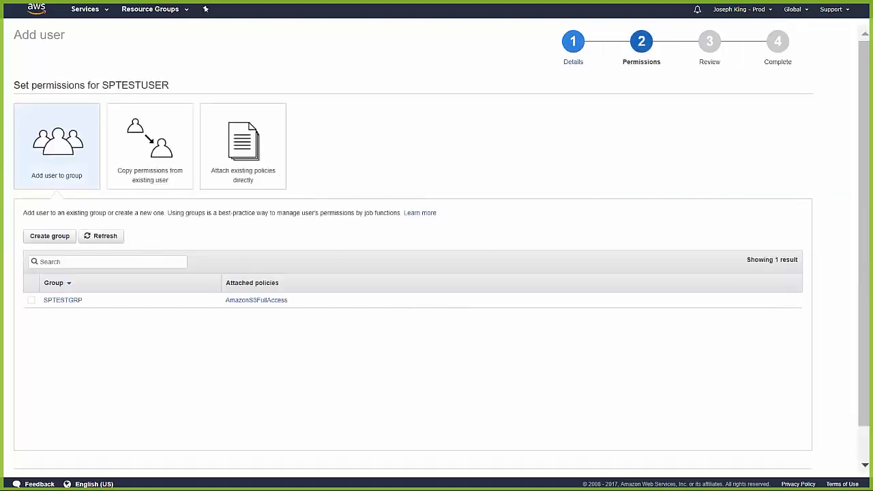
Add the new user to the SPTESTGRP group and create the user
click(31, 300)
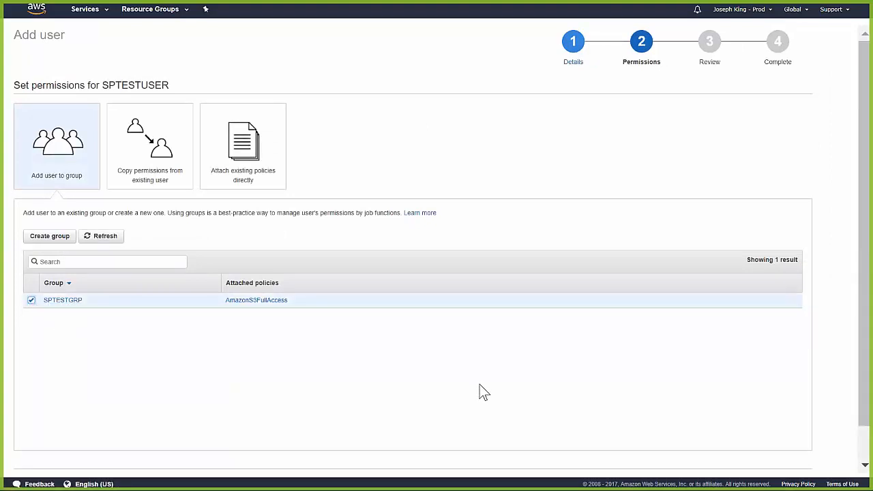
scroll(473, 388, down, 2)
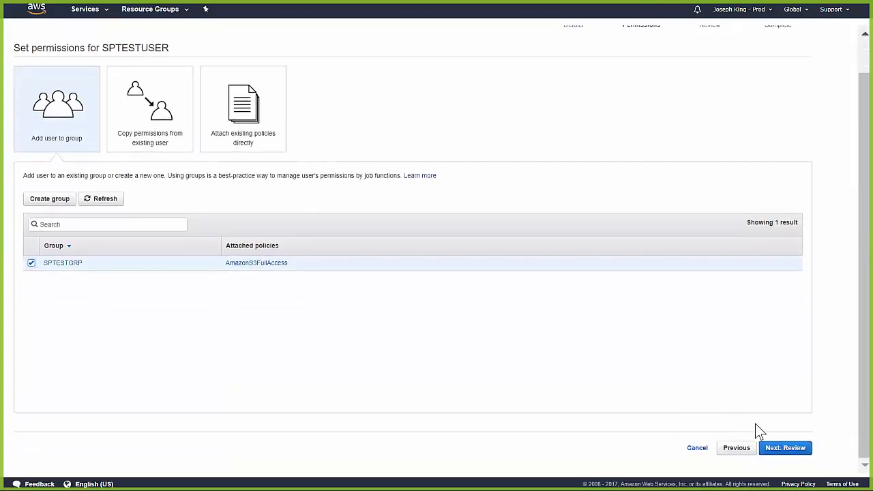
click(786, 448)
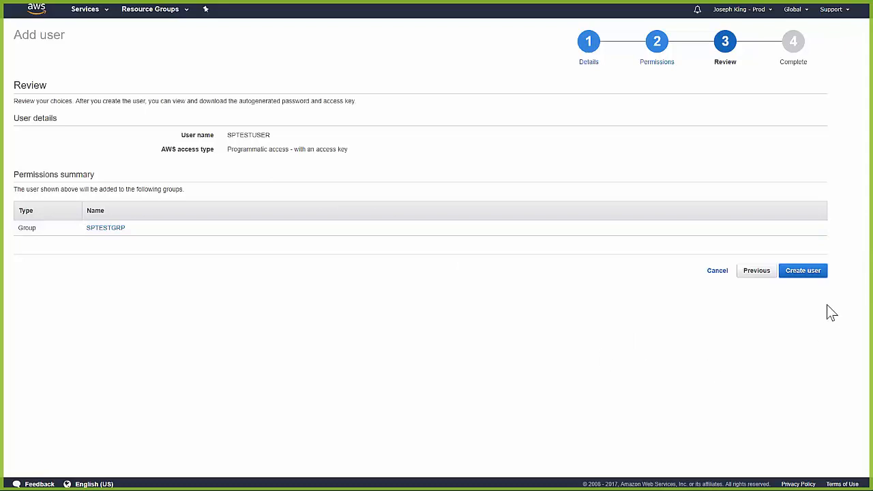
click(810, 273)
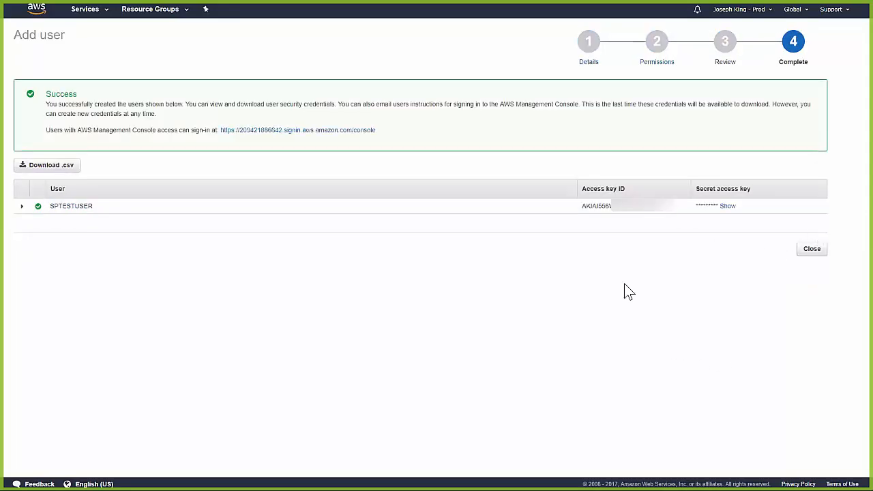
Download the new user's credentials as credentials.csv to the Desktop
click(61, 168)
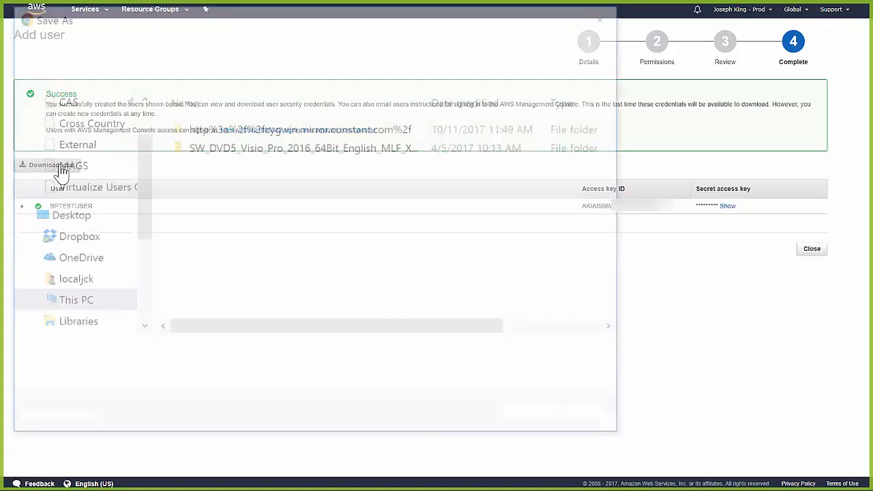
scroll(95, 116, up, 2)
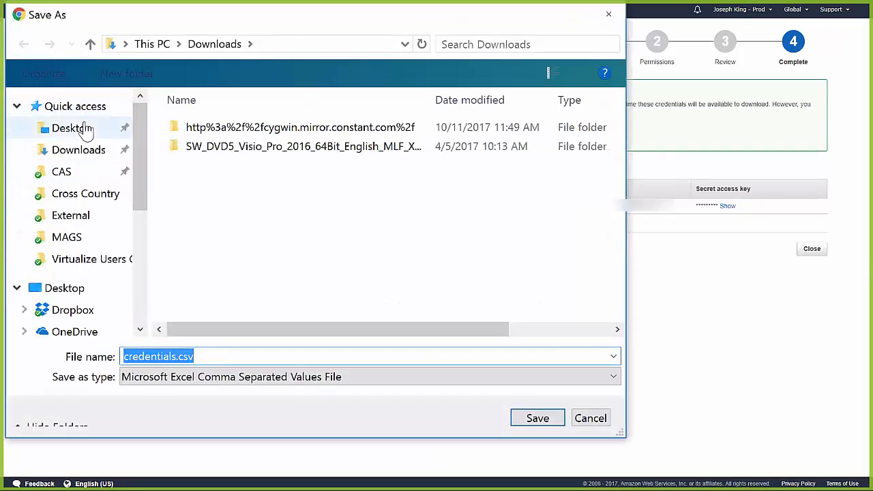
click(75, 129)
click(538, 418)
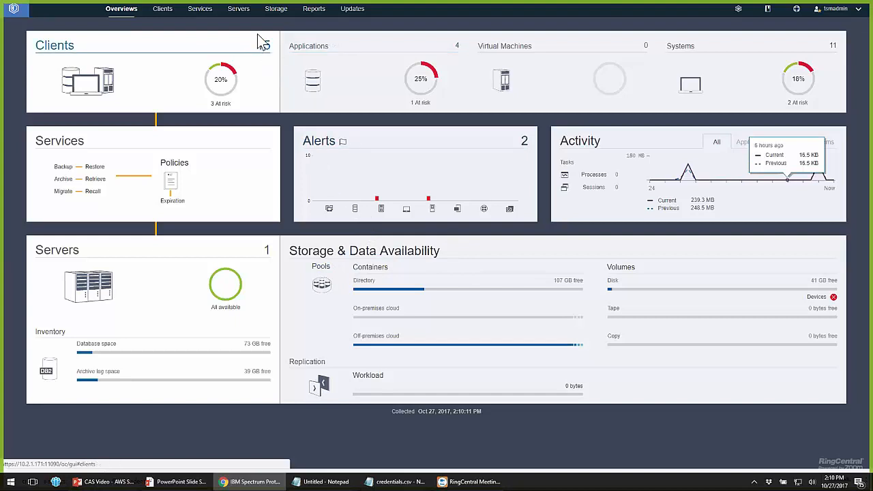
In the IBM Spectrum Protect Operations Center's storage pools, start a new pool named SPCloudTestPool on server RHELTEMP
mouse_move(270, 14)
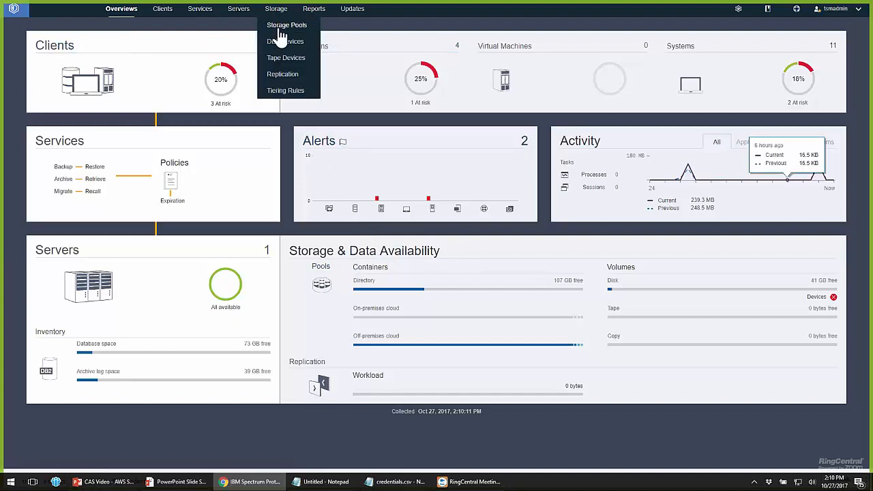
click(280, 29)
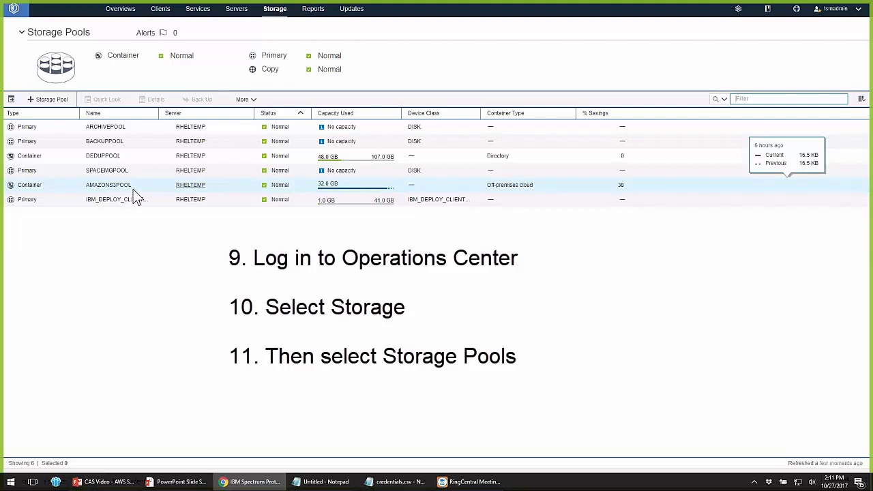
mouse_move(626, 192)
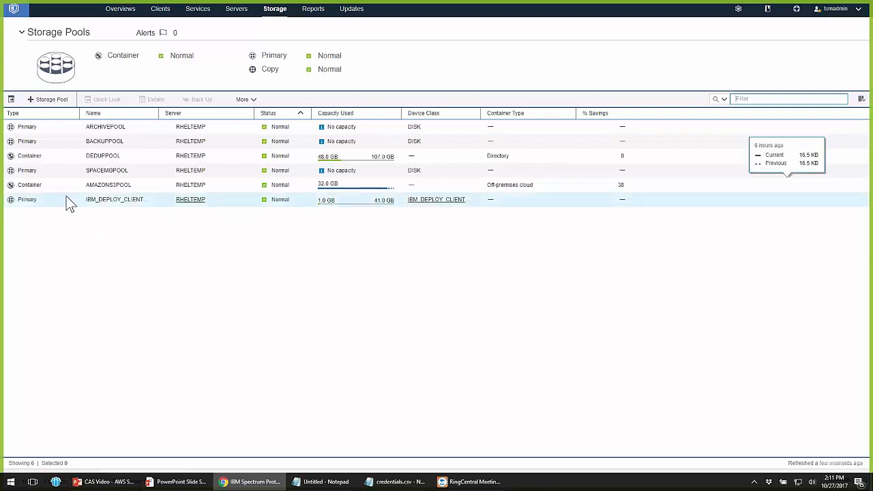
click(49, 101)
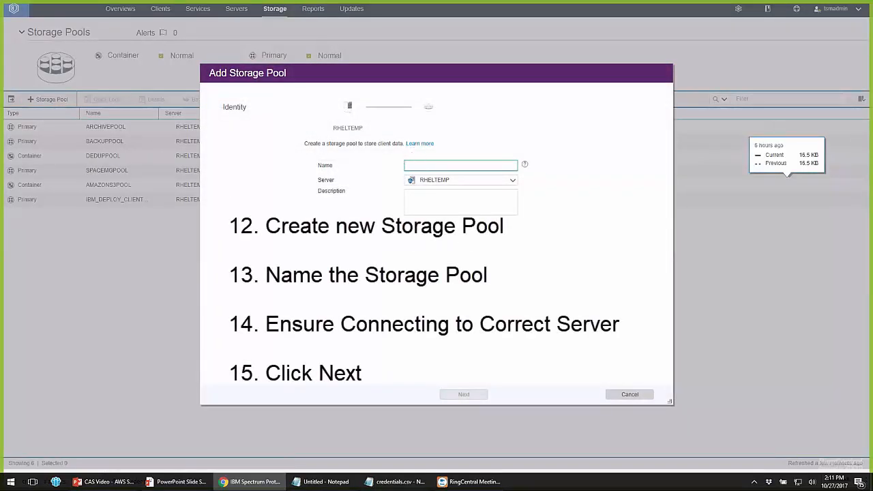
text(SPCloudTestPool)
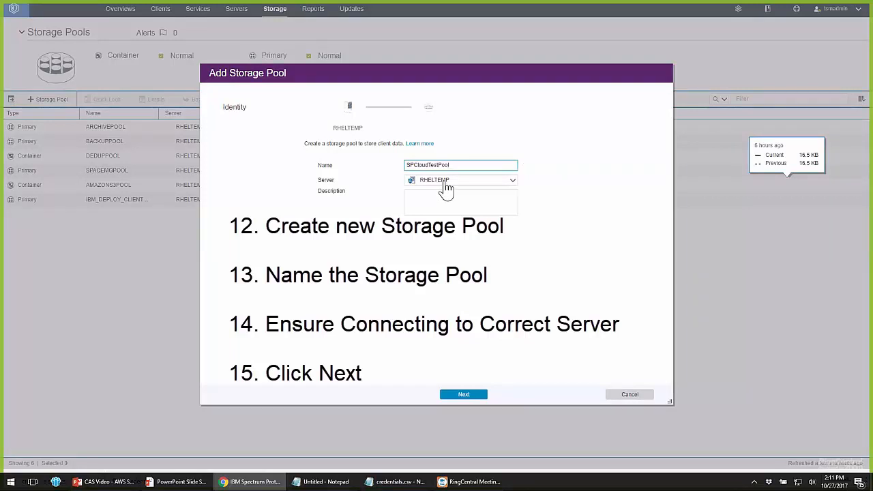
click(482, 396)
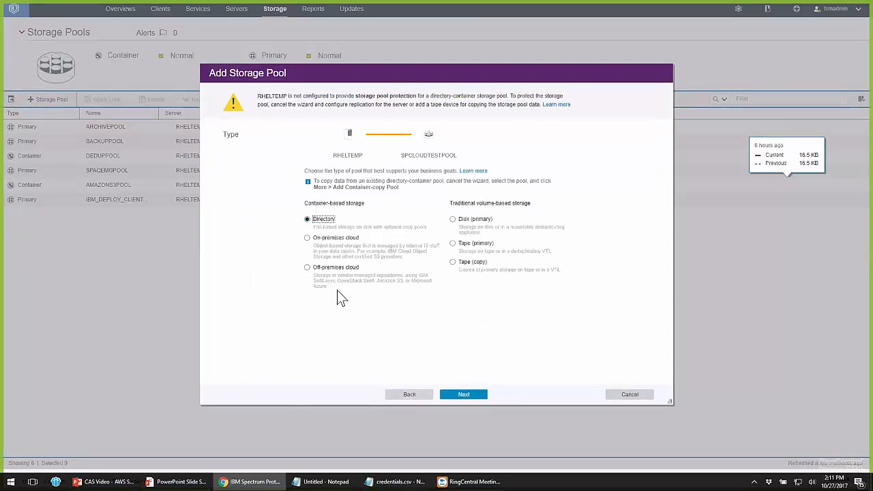
Make the new pool an off-premises cloud pool with Amazon - S3 API as its cloud type
click(330, 267)
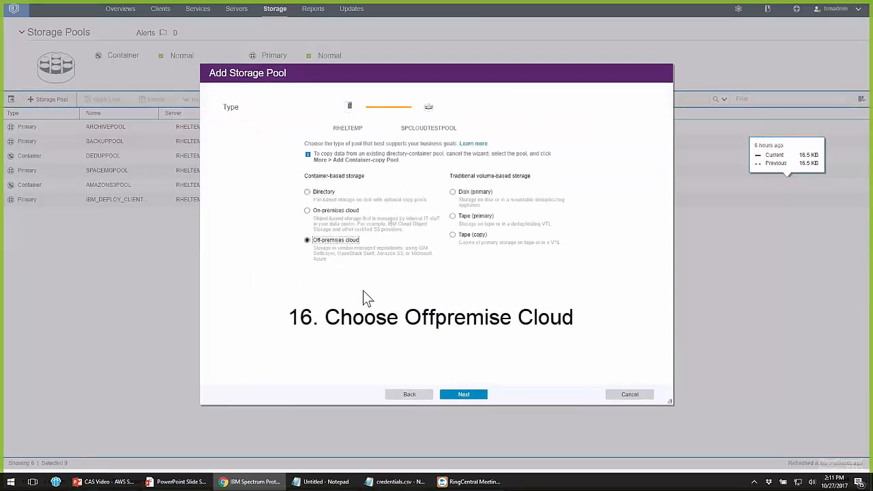
click(470, 398)
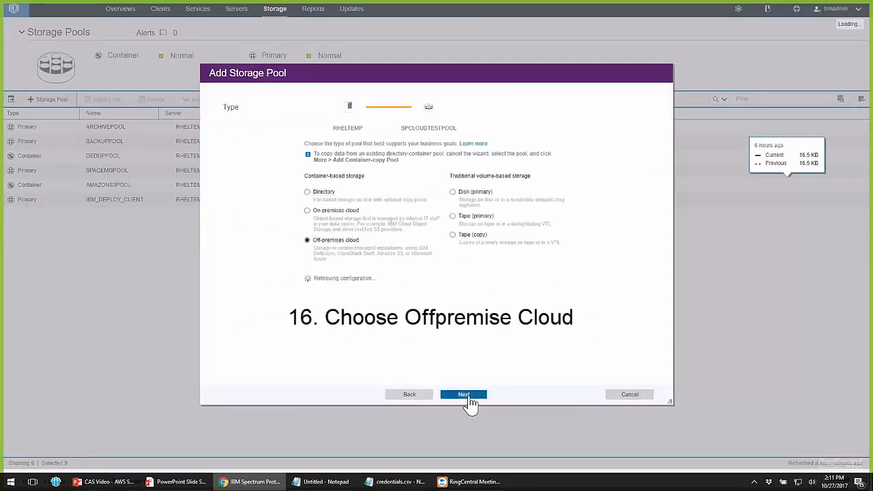
click(417, 196)
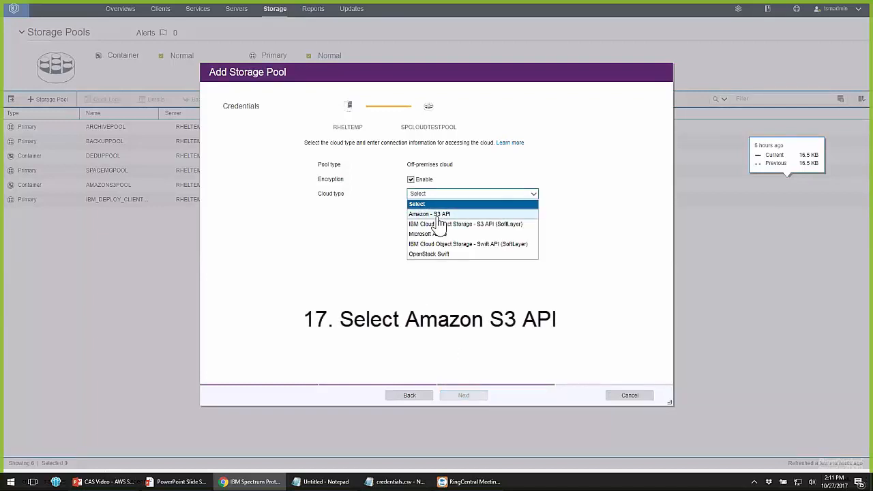
click(439, 214)
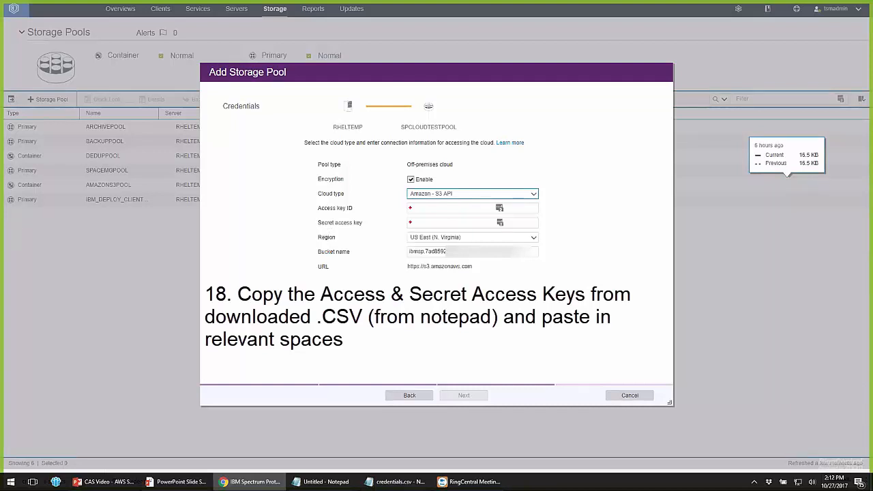
Fill in the access key ID and secret access key from credentials.csv, proceed to local storage and decline saving the login in LastPass
key(alt+Tab)
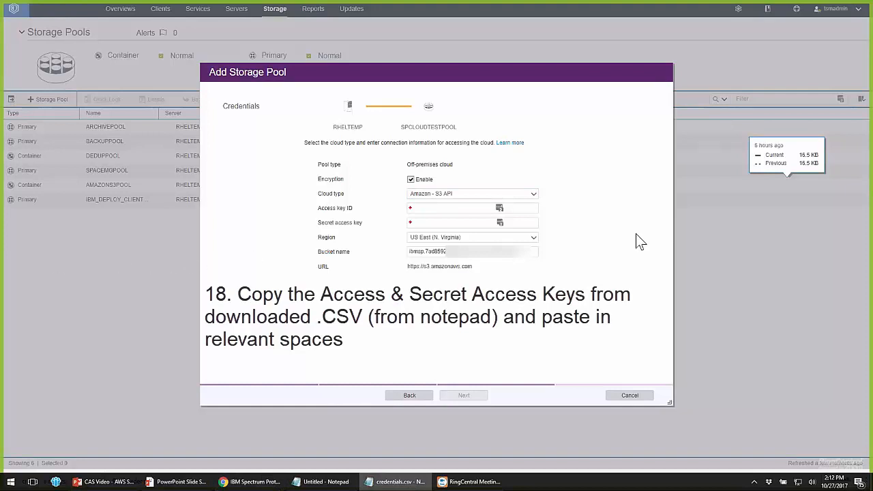
click(464, 208)
key(ctrl+v)
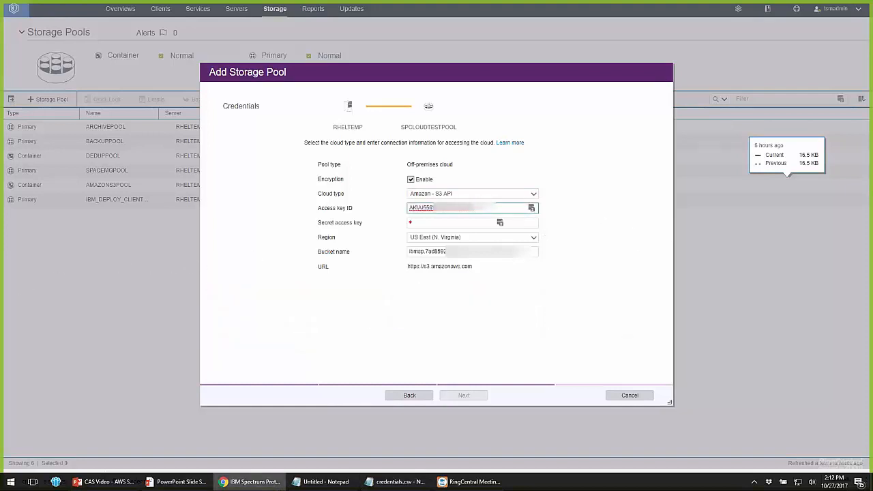
key(alt+Tab)
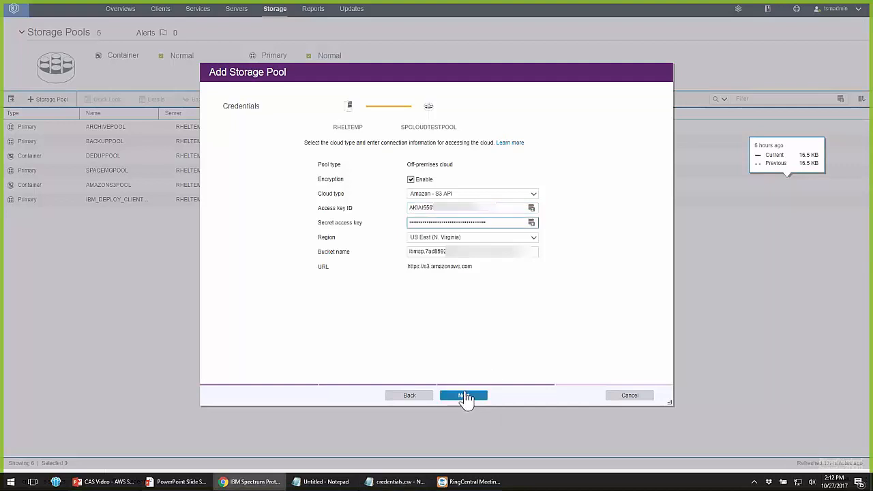
click(464, 396)
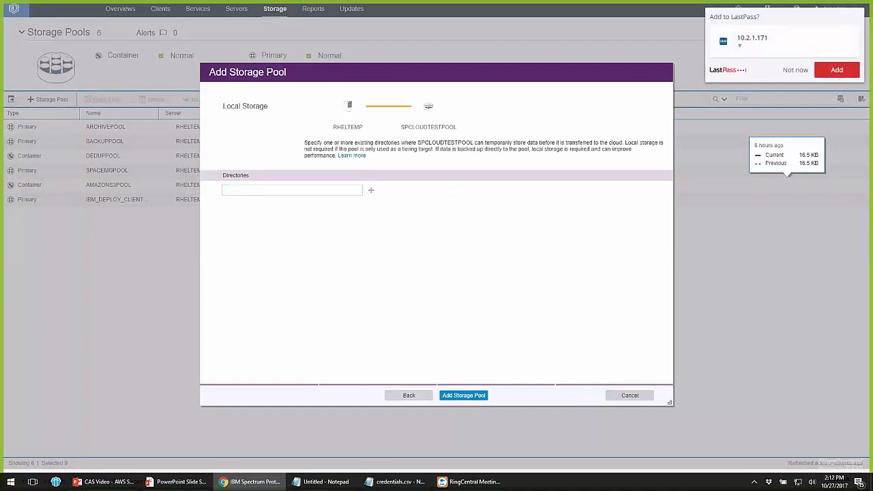
click(796, 71)
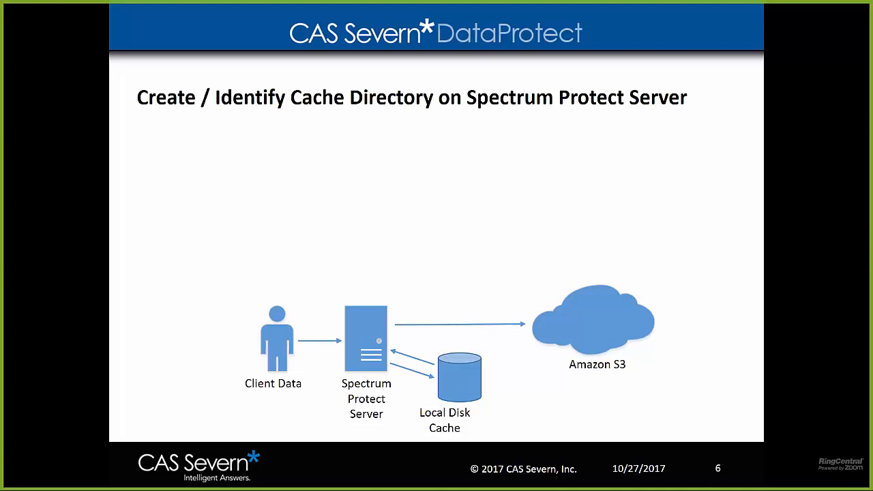
key(Right)
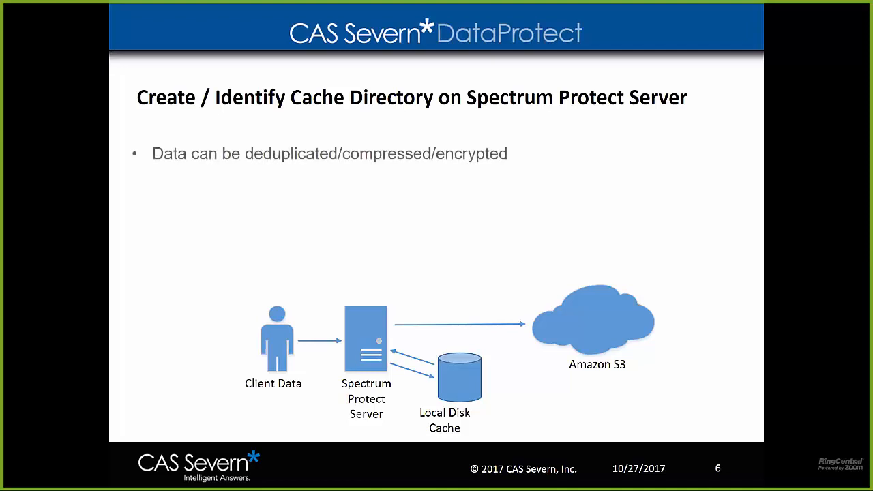